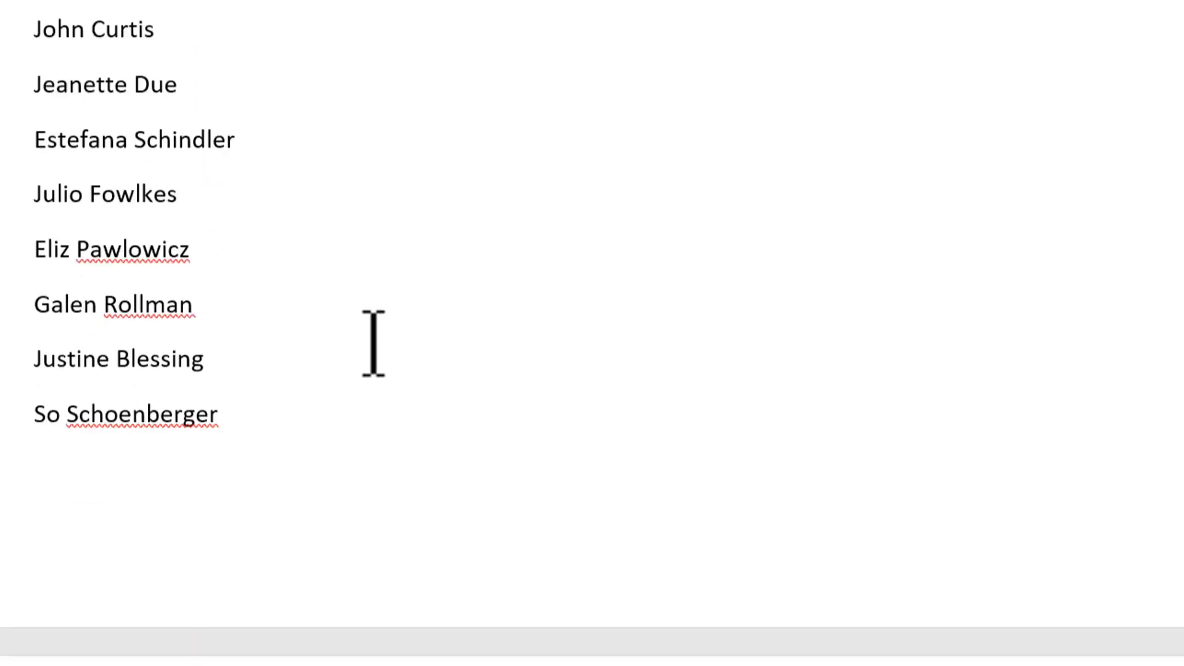
scroll(373, 341, "down", 3)
scroll(373, 341, "down", 3)
scroll(373, 340, "down", 3)
left_click(371, 342)
scroll(370, 341, "up", 1)
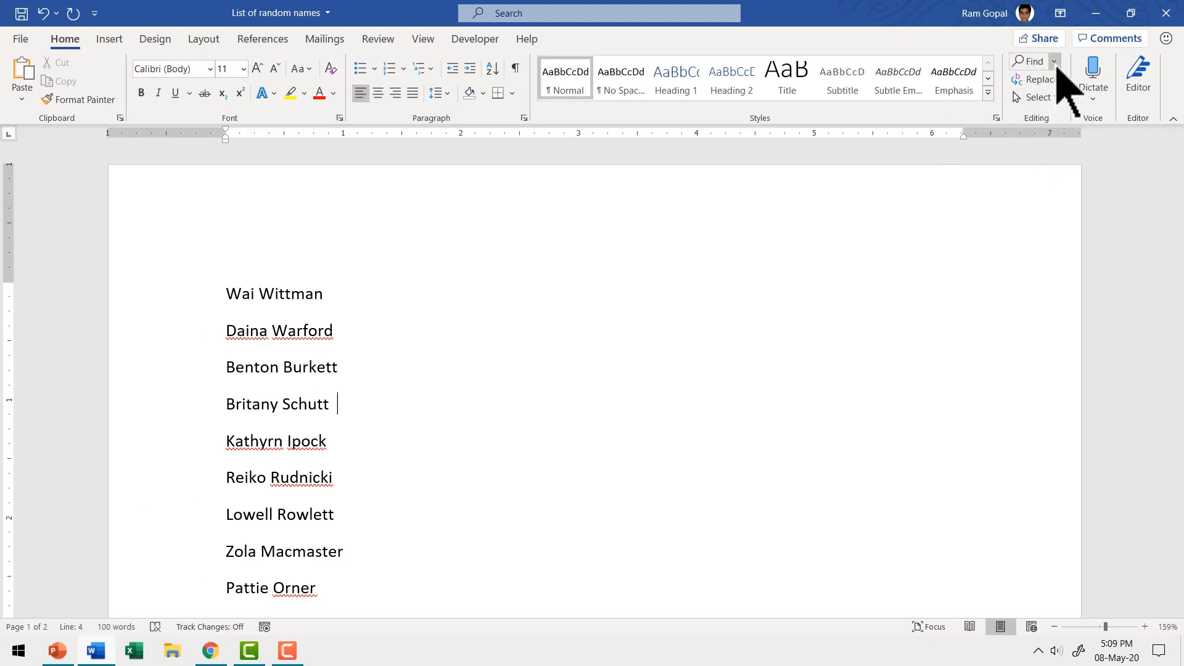
- Open Advanced Find with the old search text cleared, extra options shown and Use wildcards ticked
left_click(1055, 62)
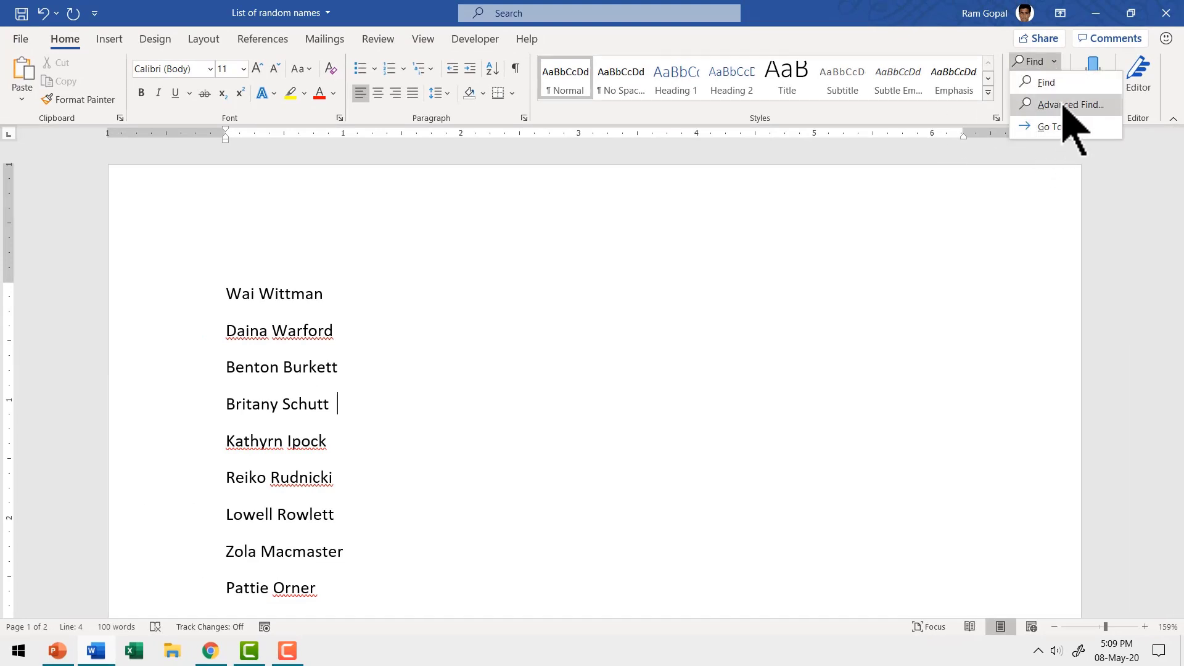
left_click(1064, 105)
key("Delete")
key("alt+u")
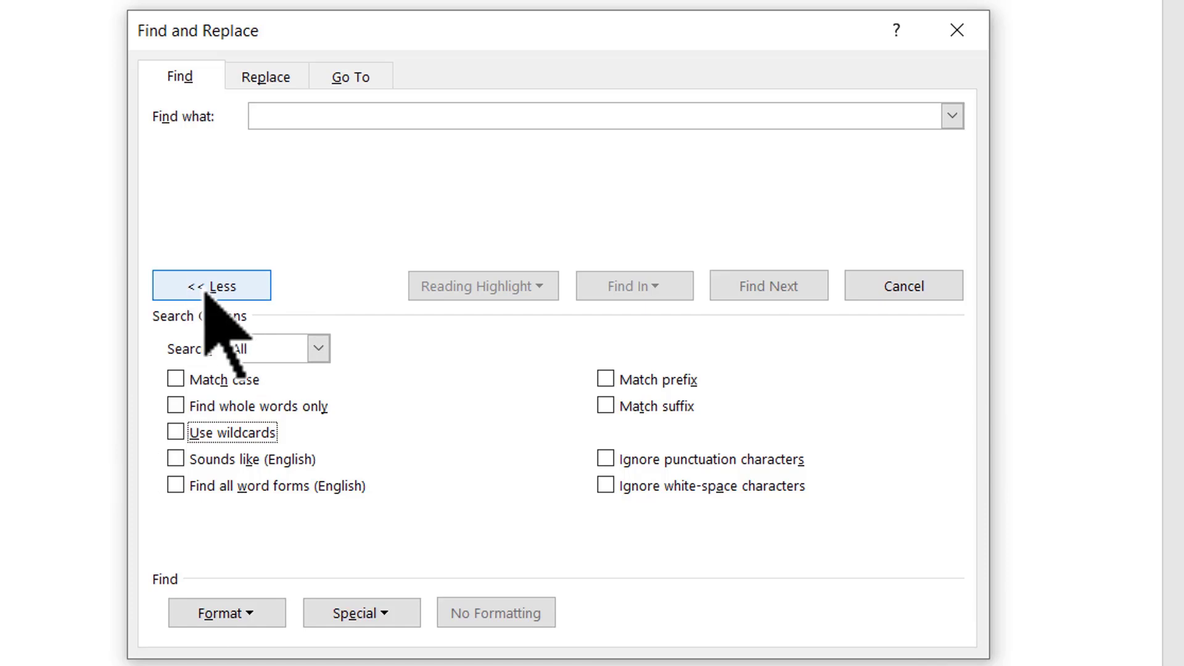
left_click(206, 288)
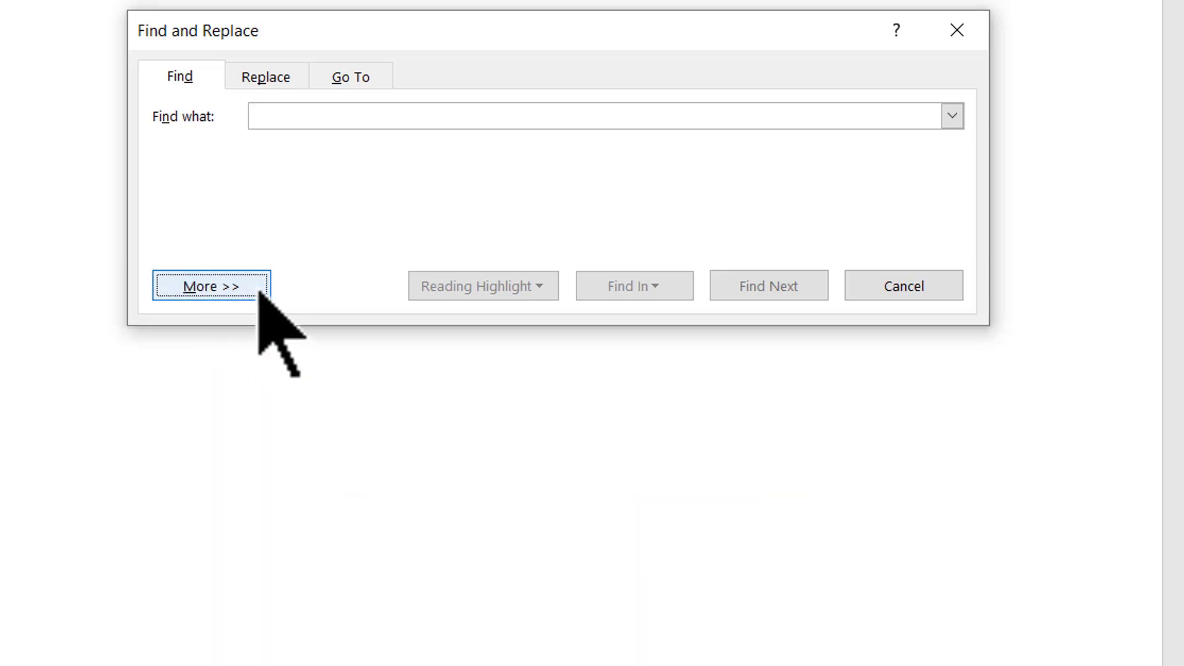
left_click(211, 288)
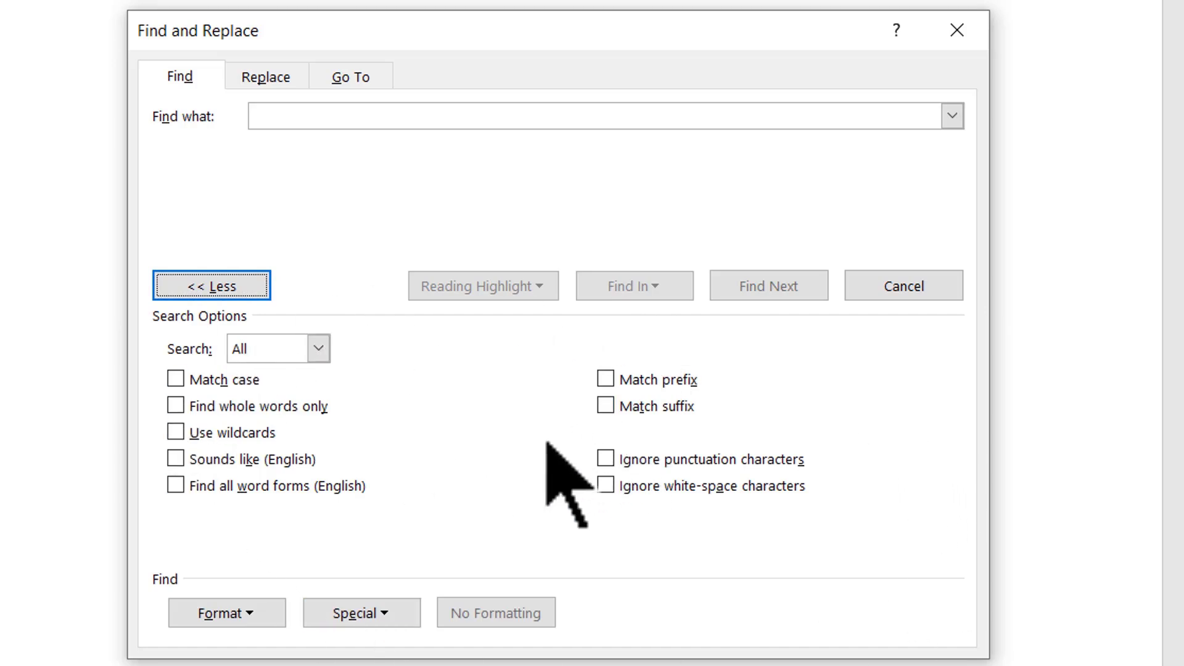
left_click(182, 435)
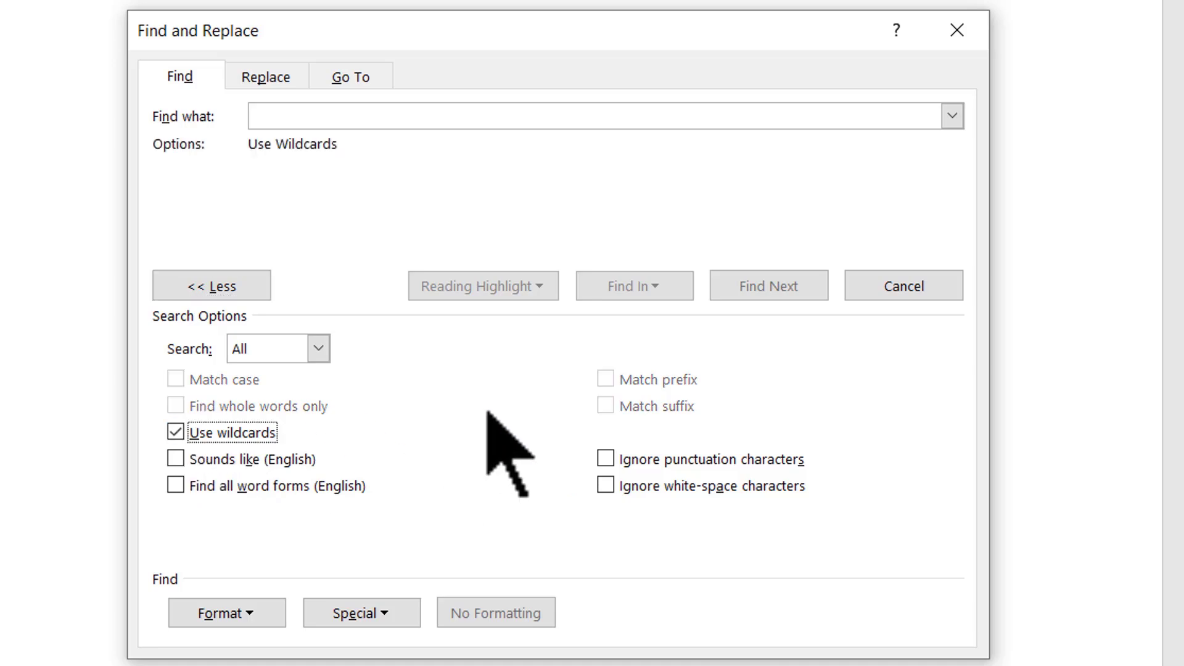
left_click(320, 116)
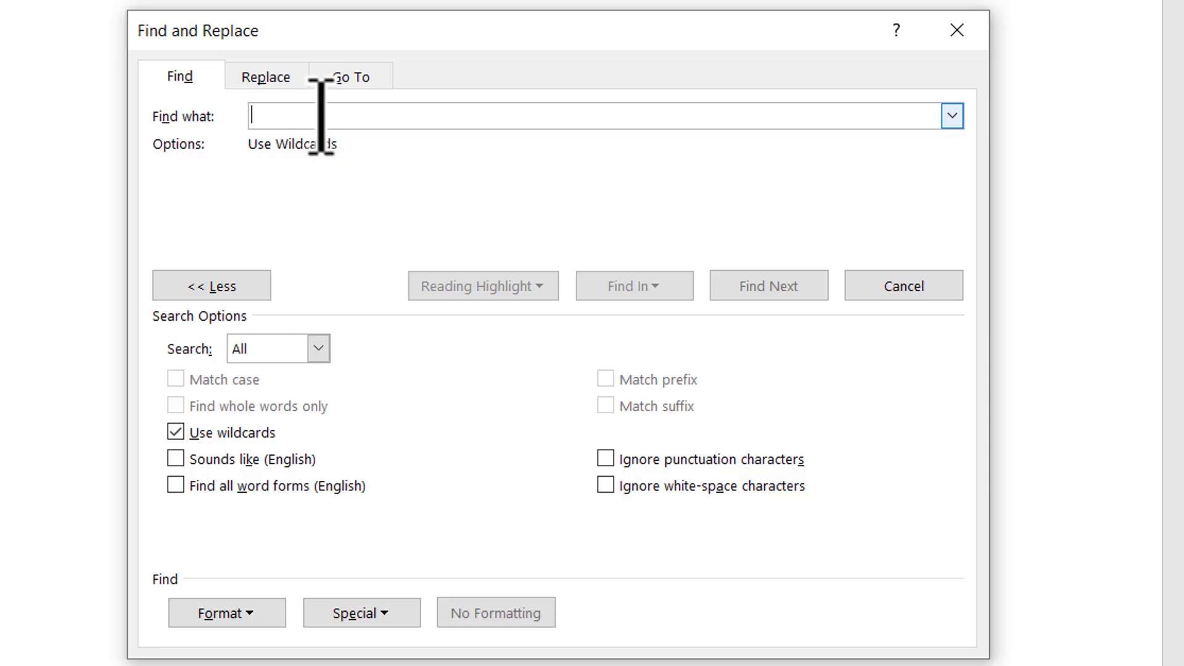
type("?loria")
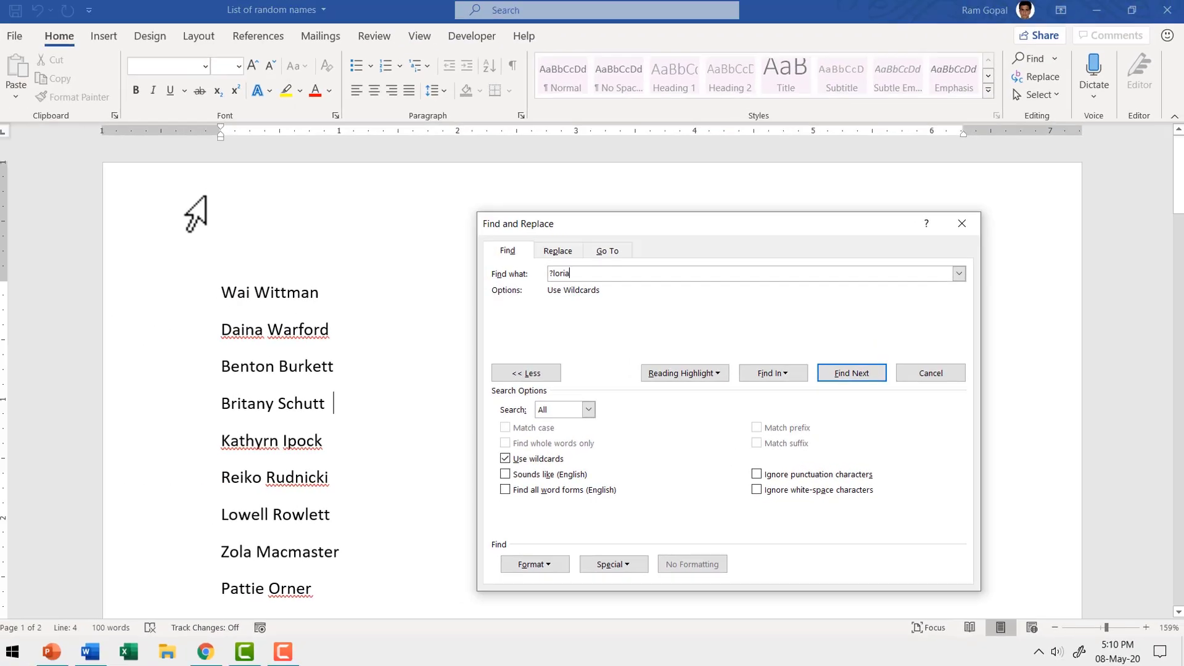
left_click(234, 296)
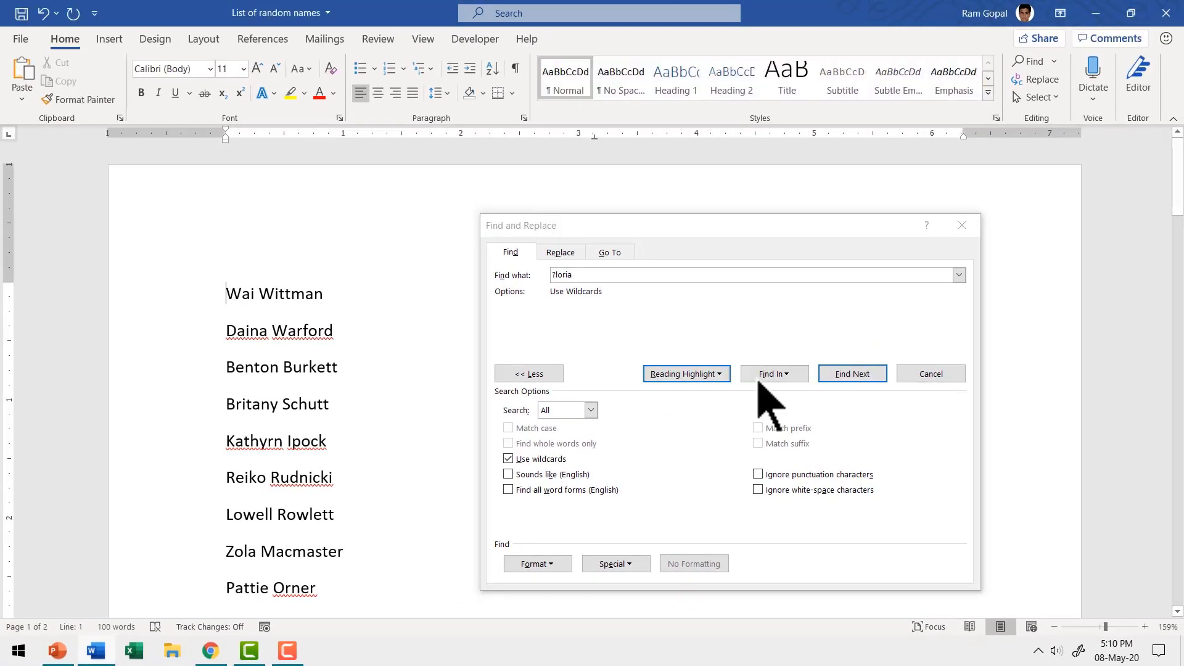
left_click(842, 375)
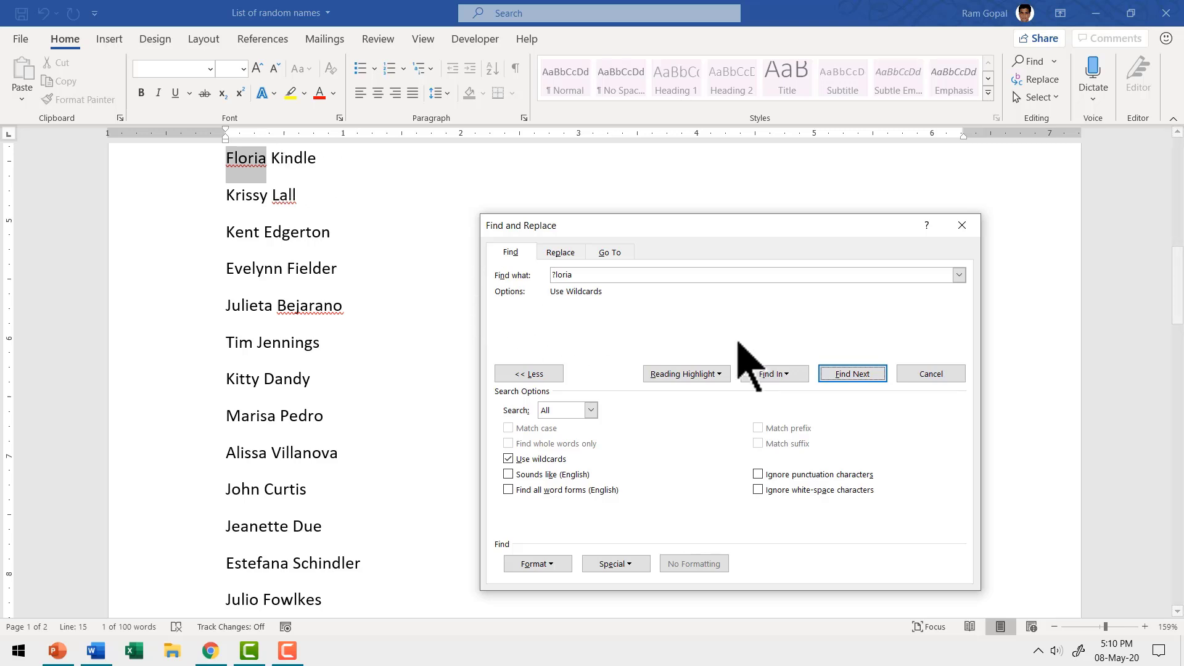
left_click(853, 374)
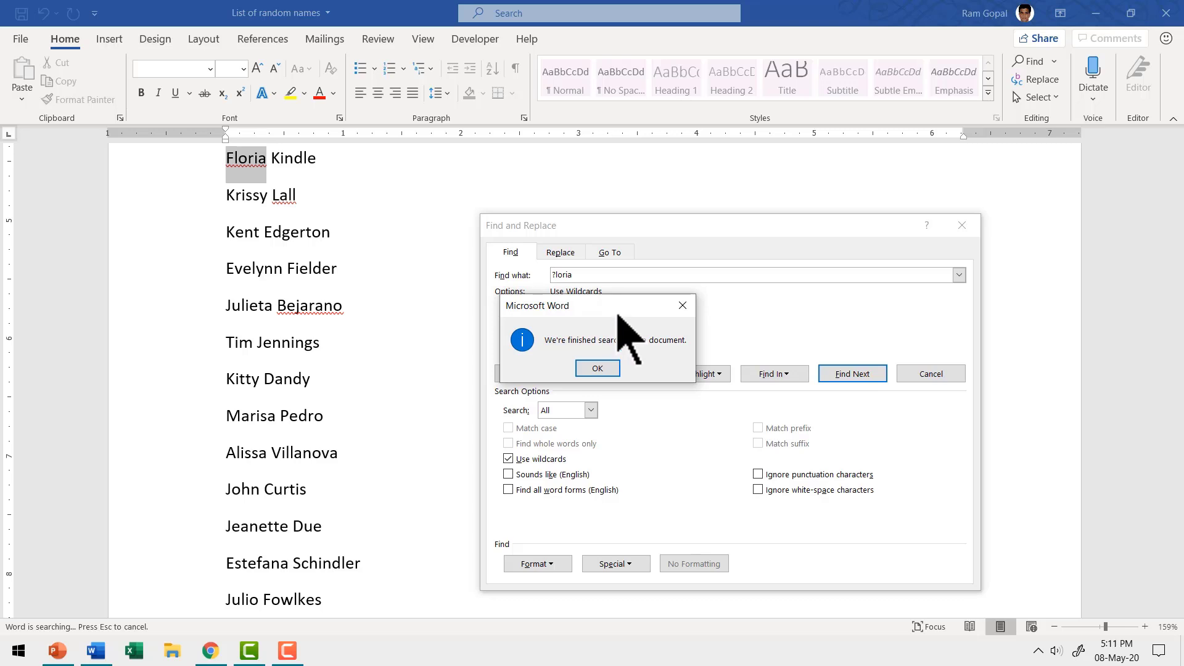
left_click(598, 368)
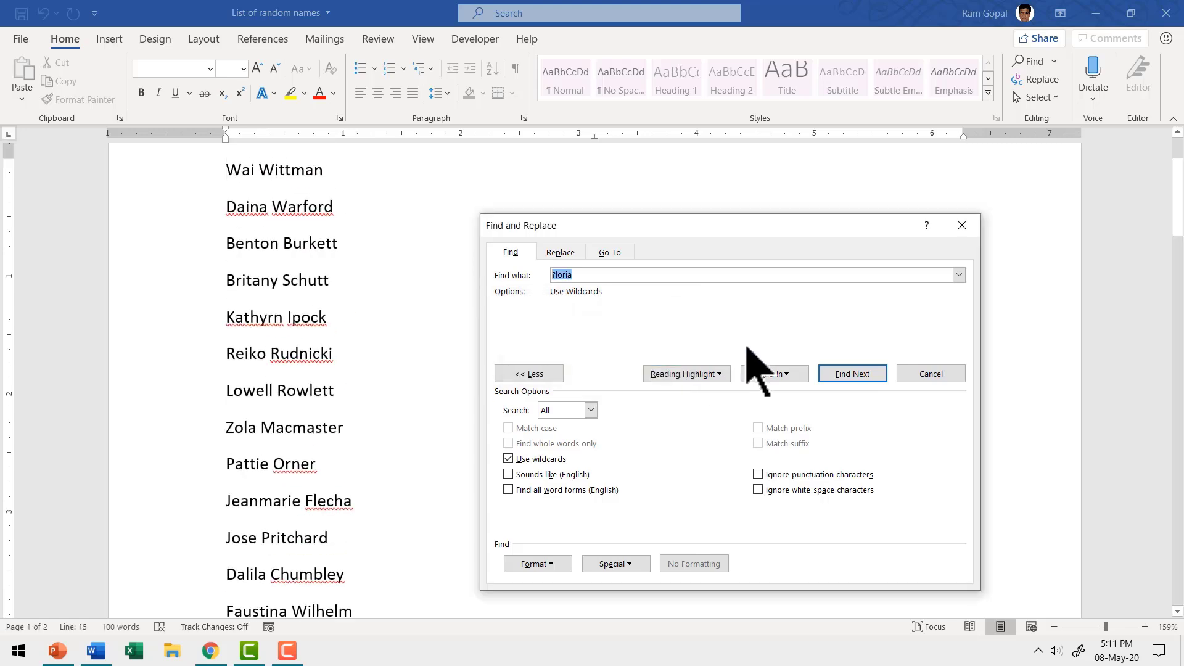
- Close the Find and Replace dialog and return to the top of the names list
left_click(963, 227)
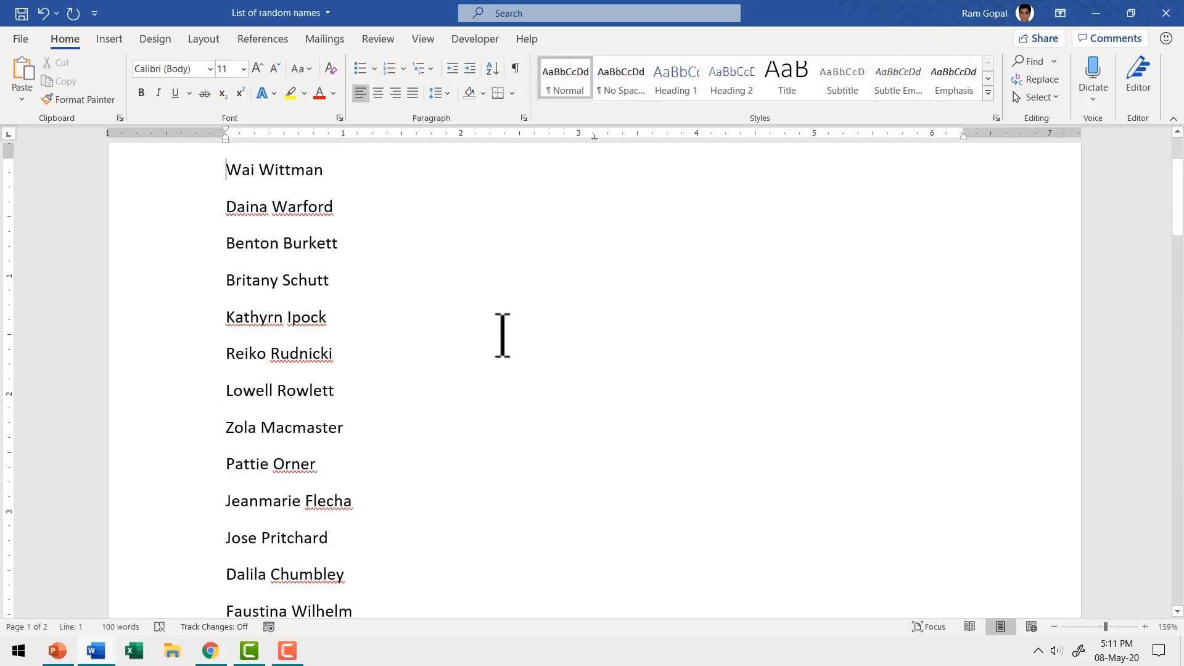
scroll(508, 442, "up", 2)
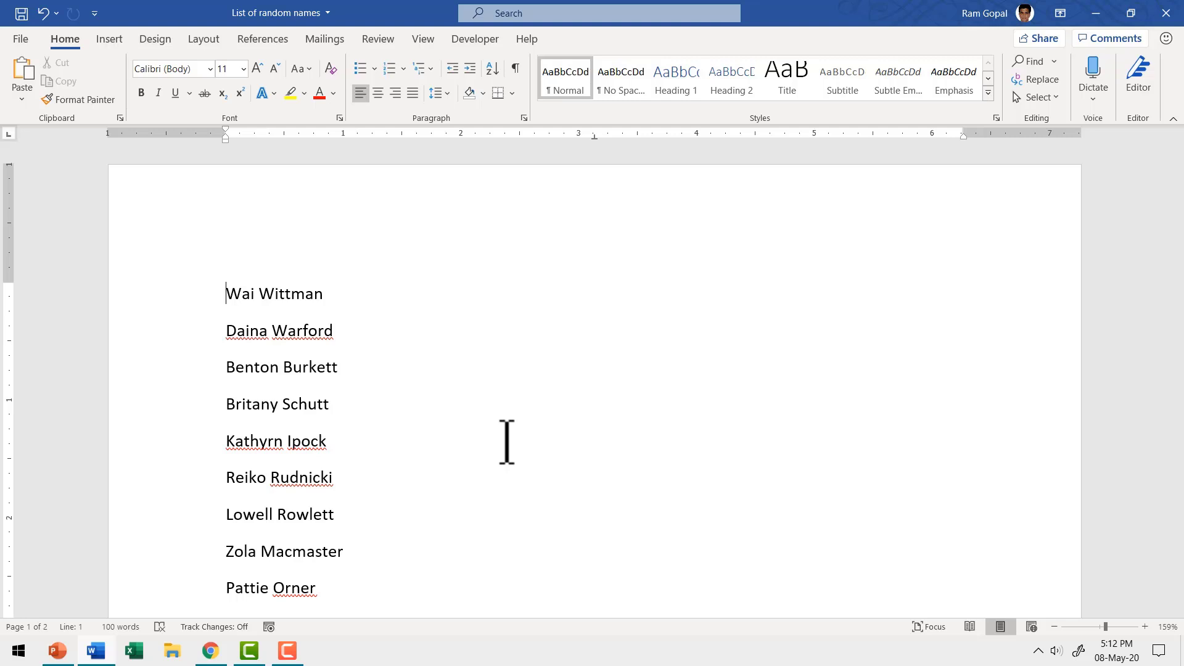
- Reopen Advanced Find and replace the old ?loria pattern with Mar*
left_click(1055, 63)
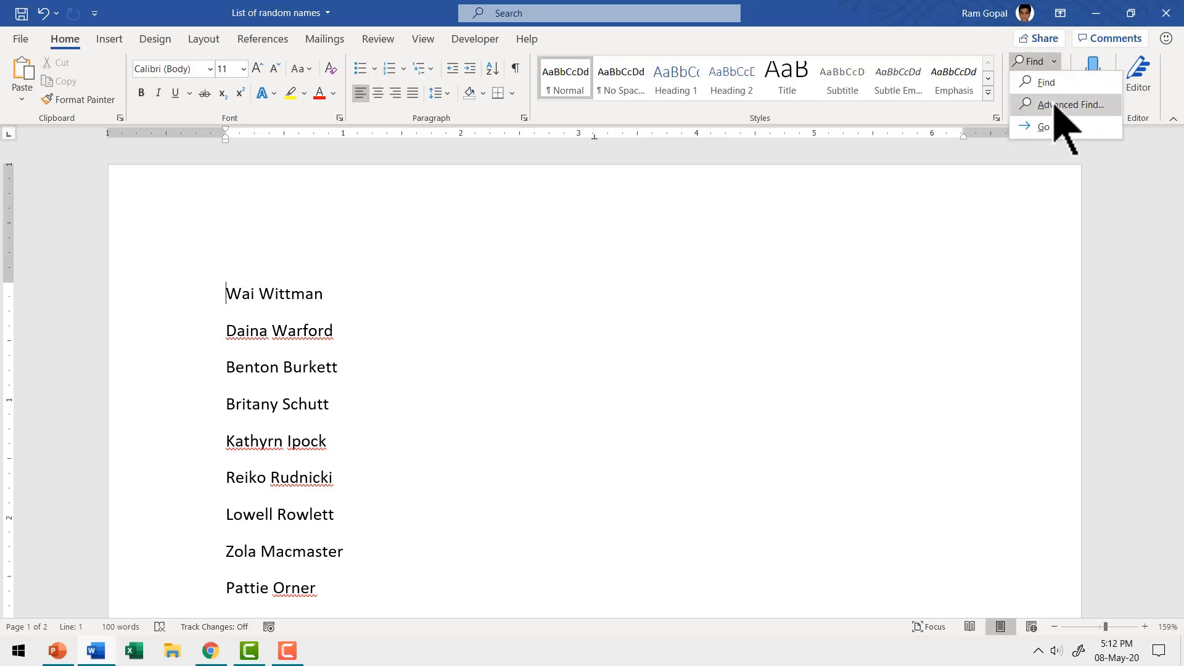
left_click(1065, 105)
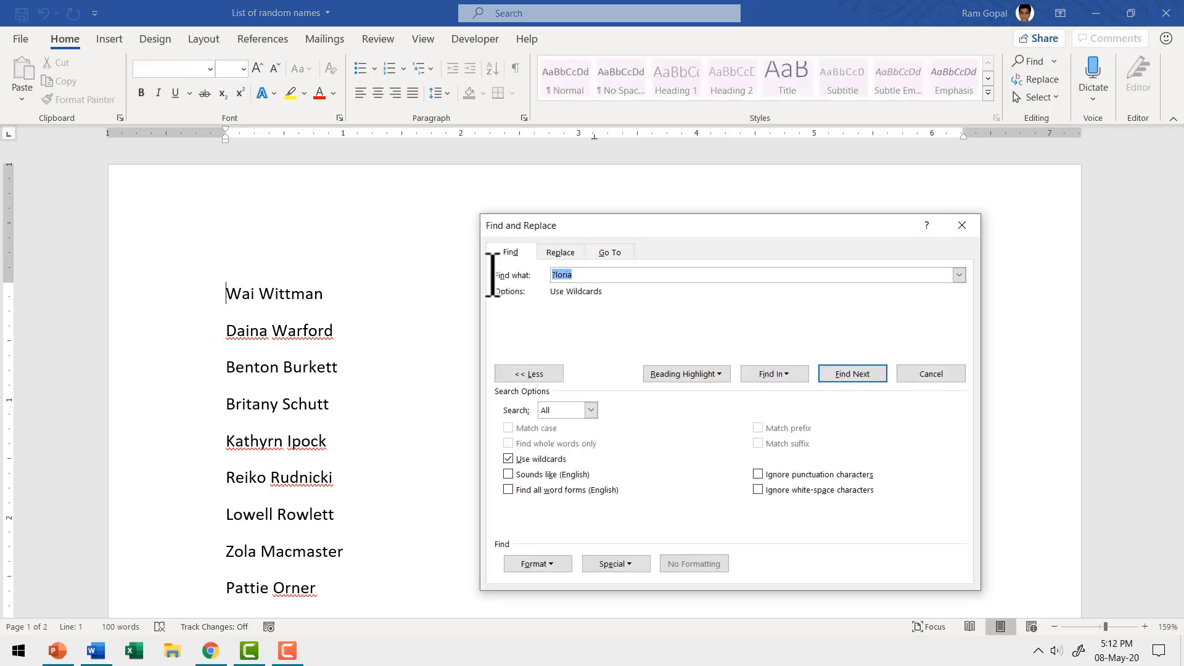
key("BackSpace")
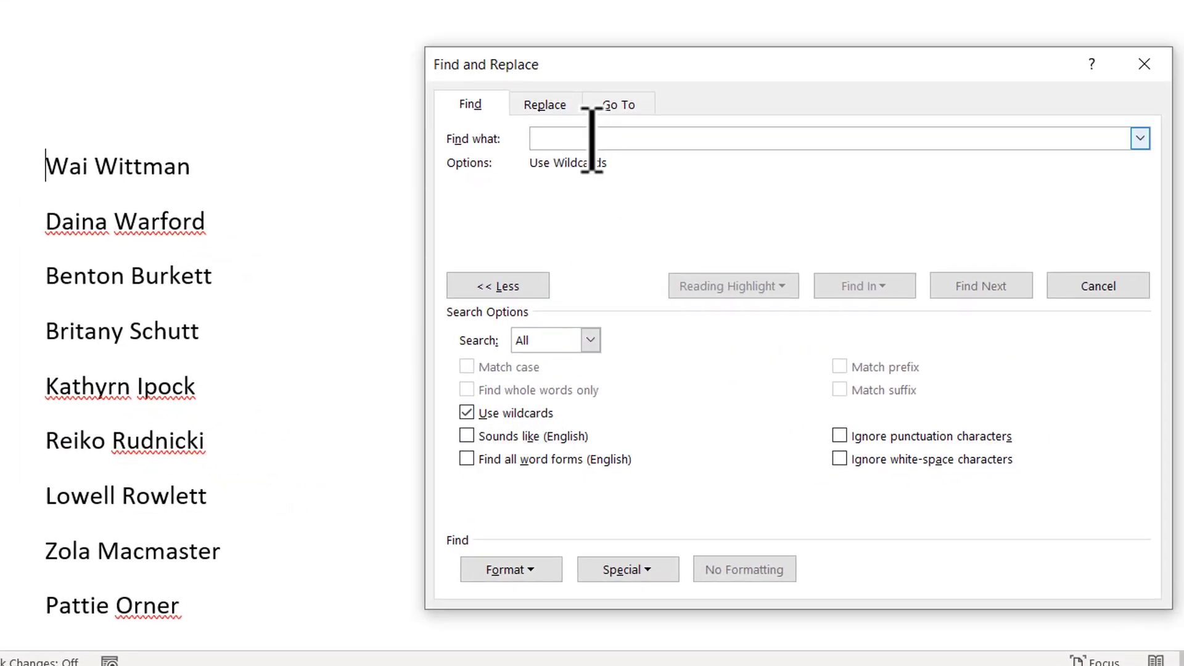
type("Ma")
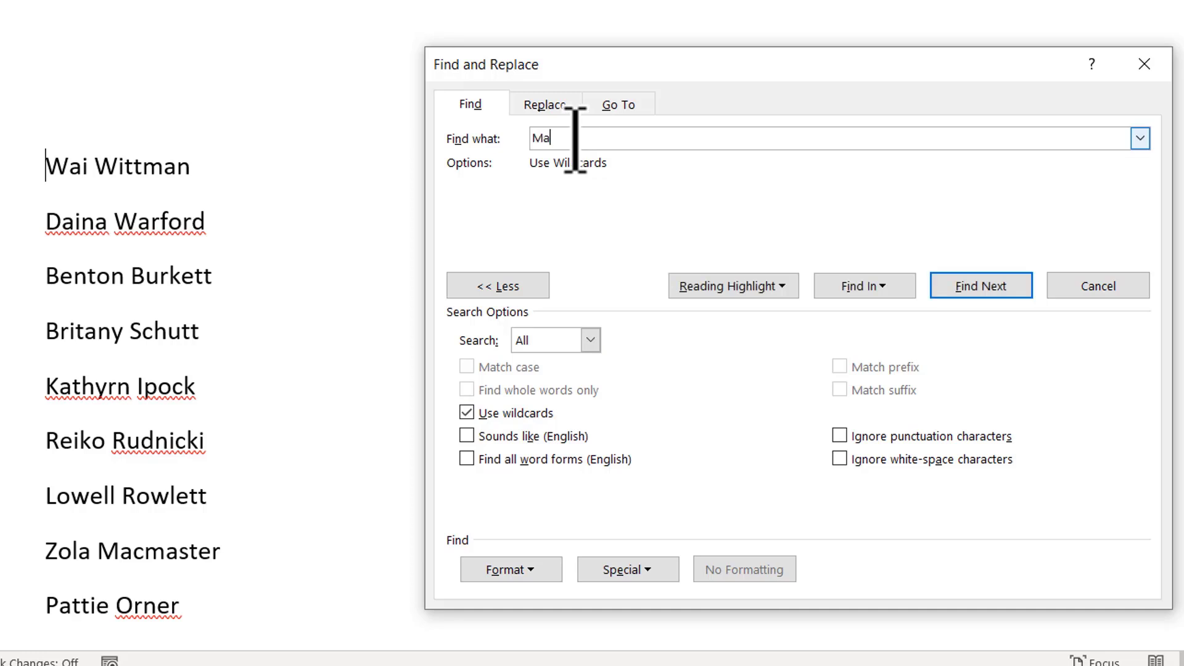
type("r")
type("*")
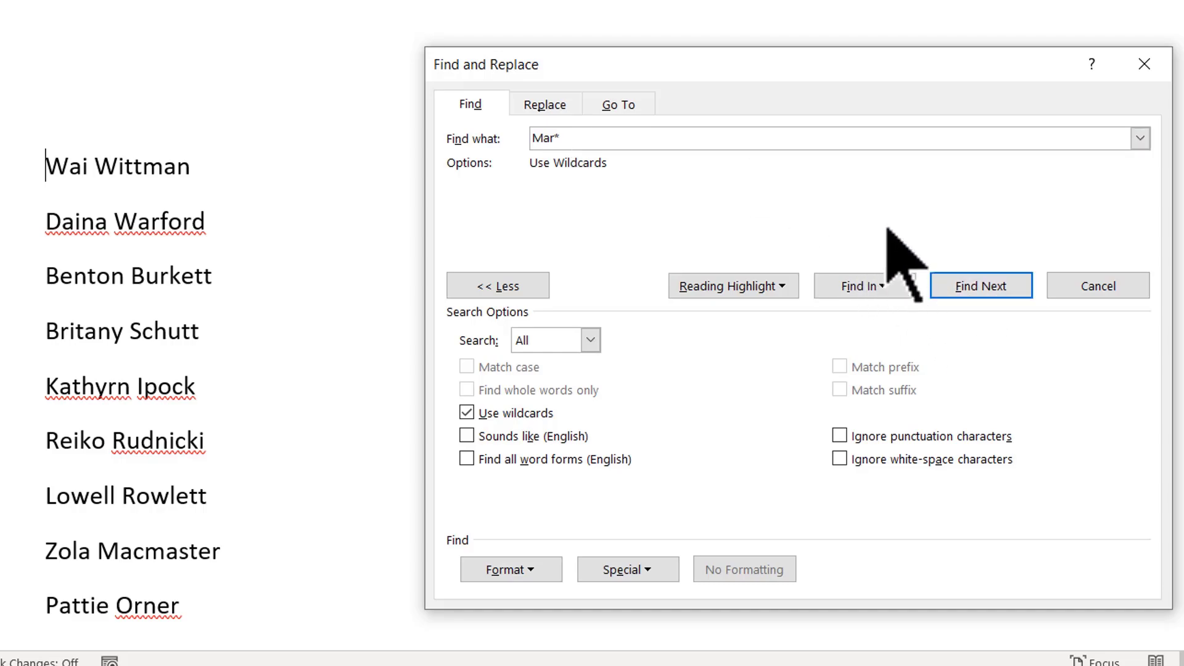
left_click(982, 287)
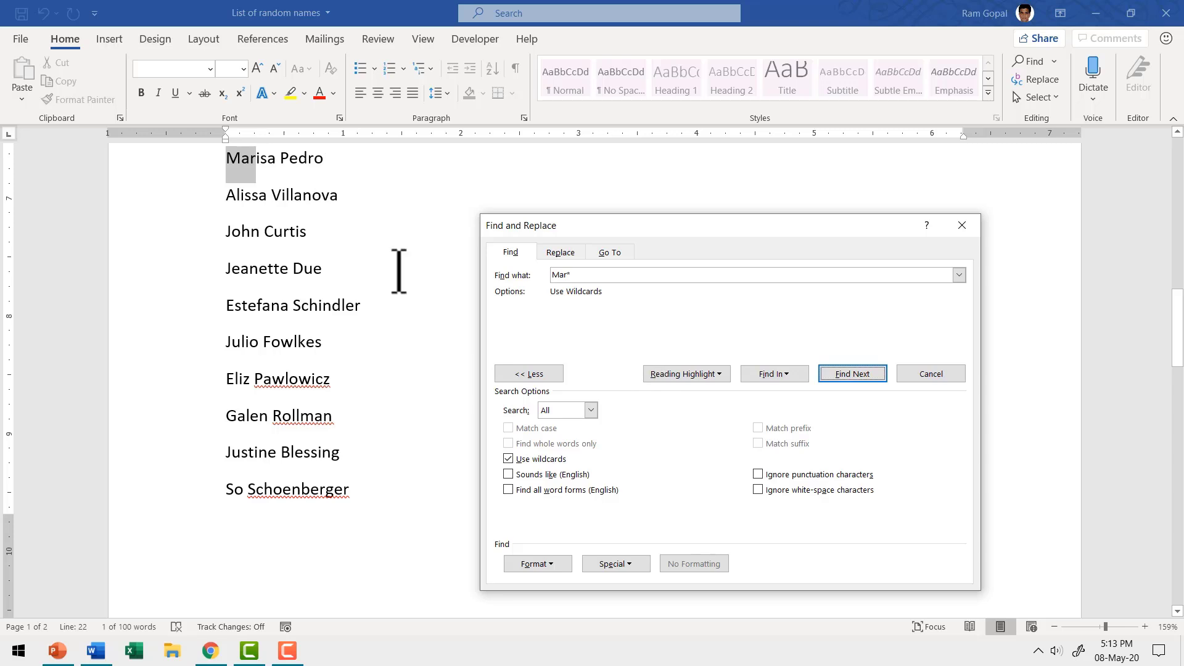
left_click(851, 375)
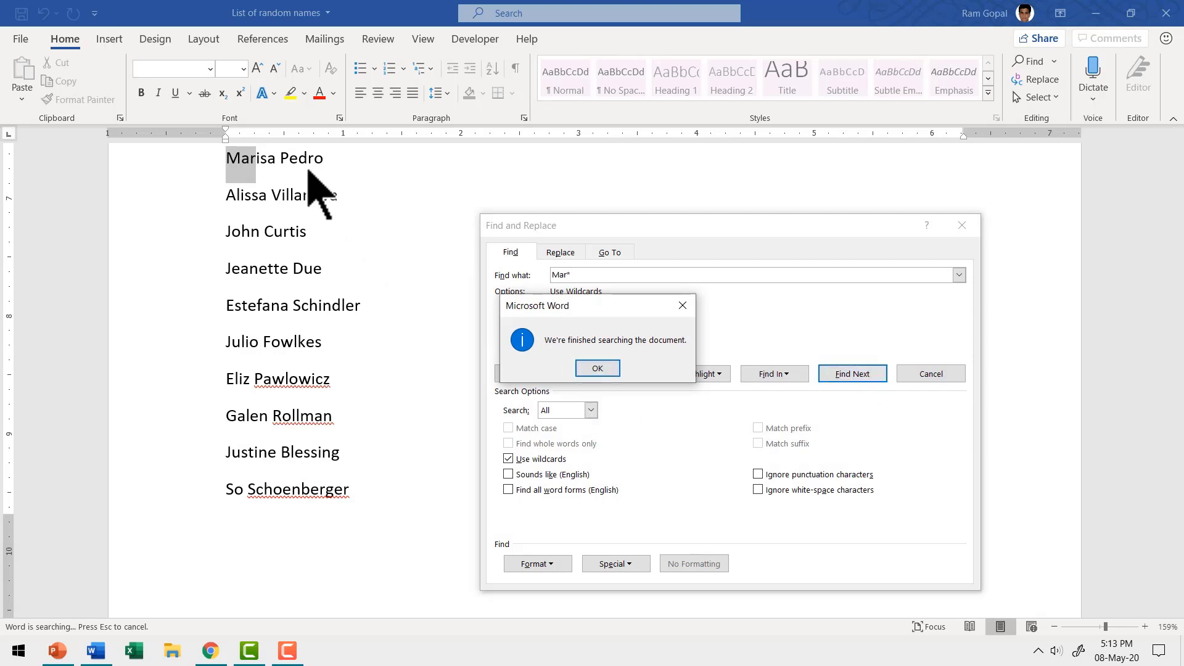
left_click(598, 369)
left_click(963, 225)
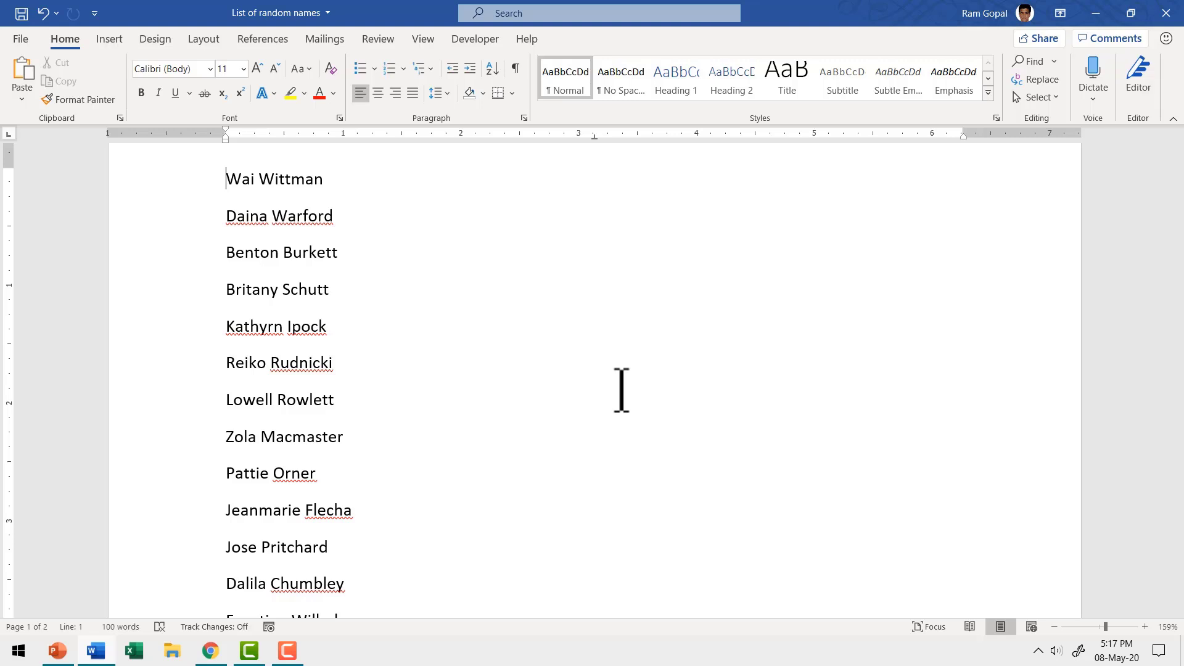
- Reopen Advanced Find and delete the old Mar* pattern to start entering D[aeiou]nd
left_click(1053, 61)
left_click(1064, 105)
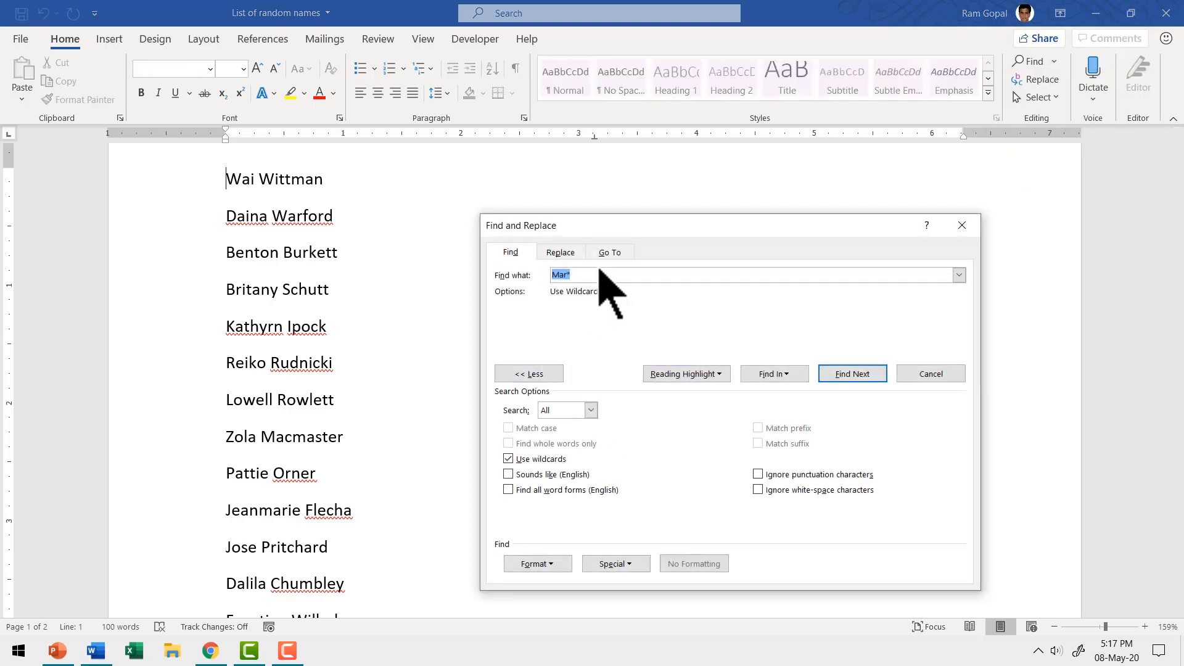
type("Ma")
double_click(566, 275)
key("BackSpace")
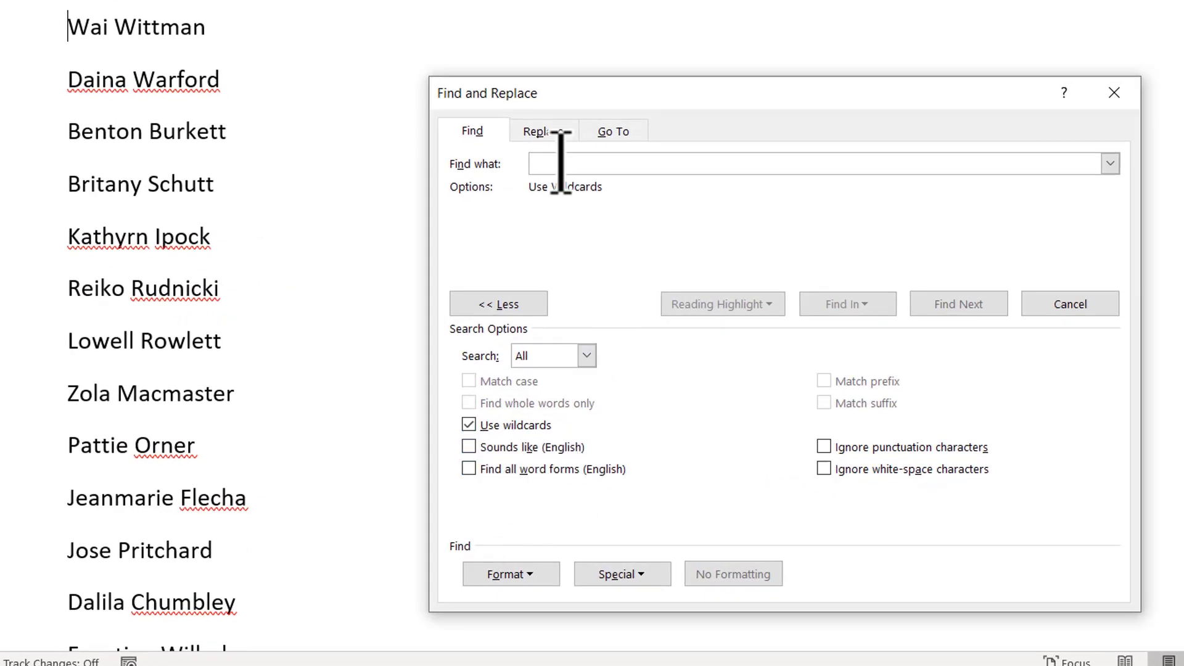
type("D")
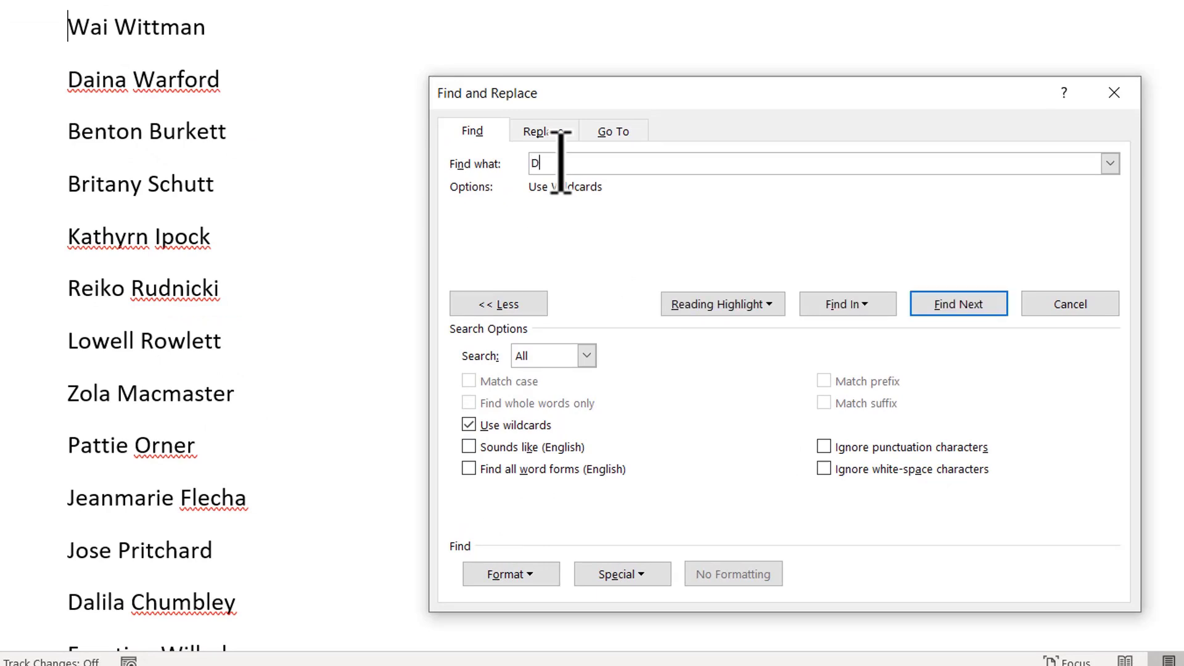
type("[")
type("aei")
type("ou")
type("]")
type("n")
type("d")
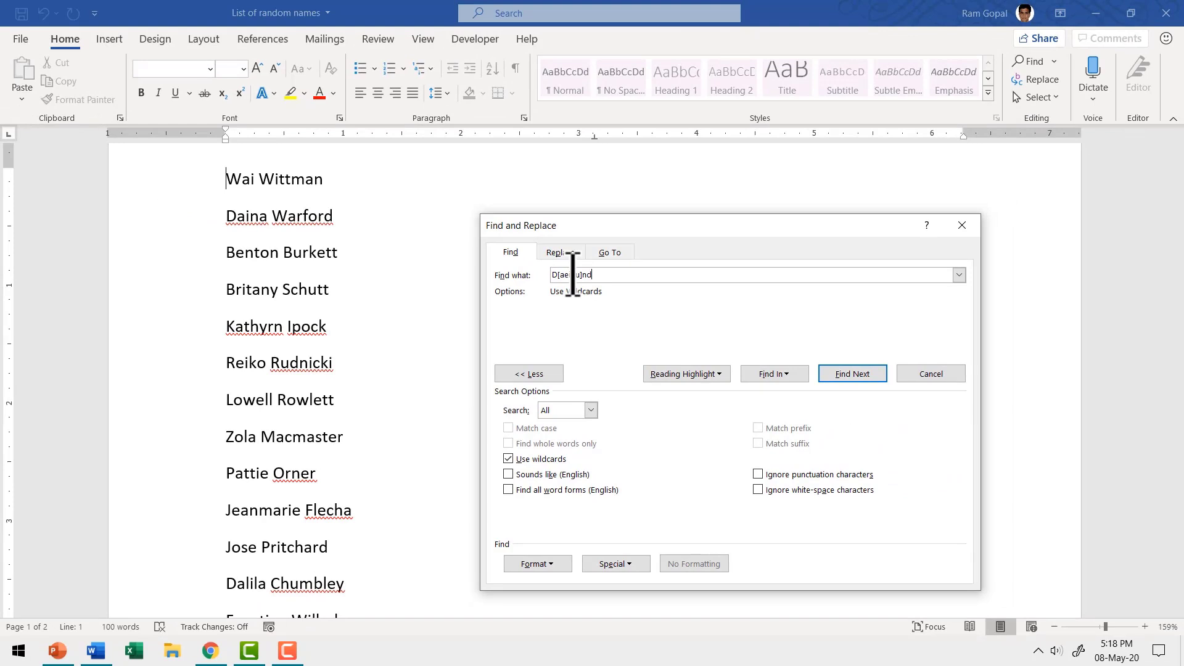
- Find Dandy in Kitty Dandy with D[aeiou]nd, then close the Find and Replace dialog
left_click(863, 376)
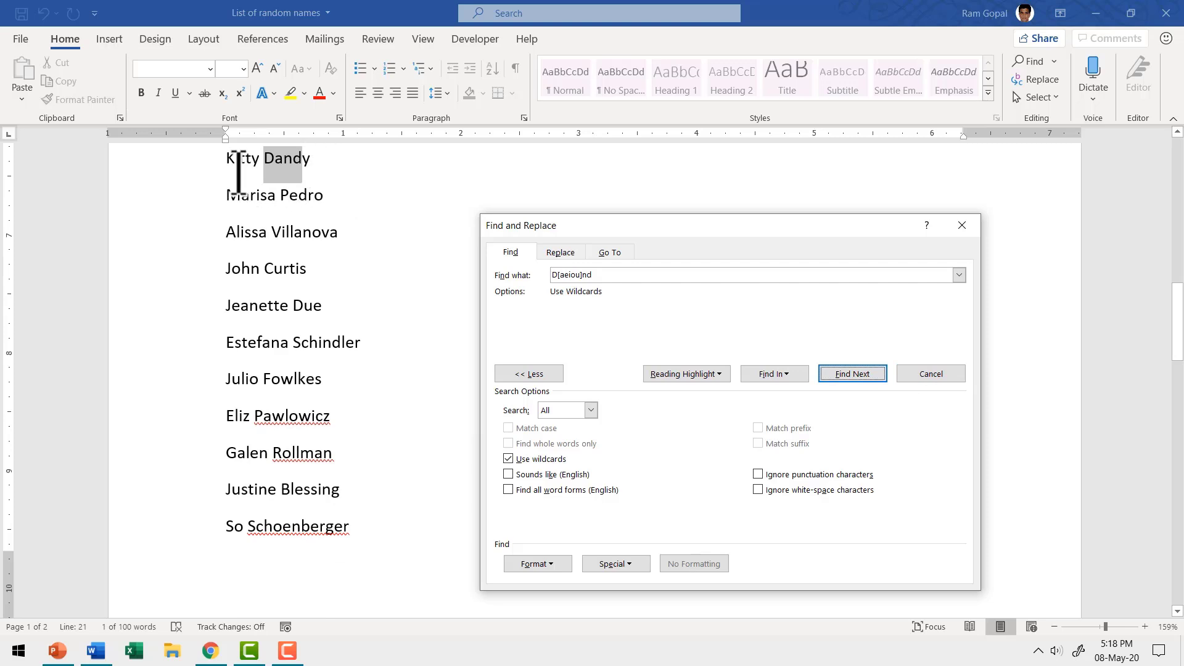
key("Escape")
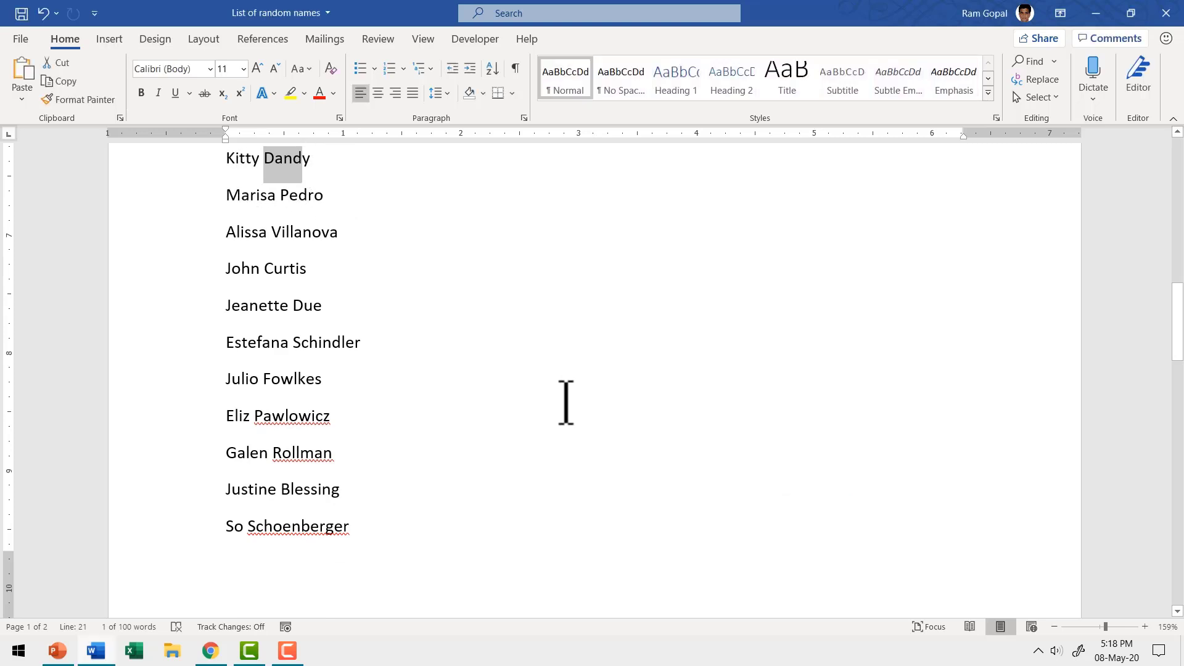